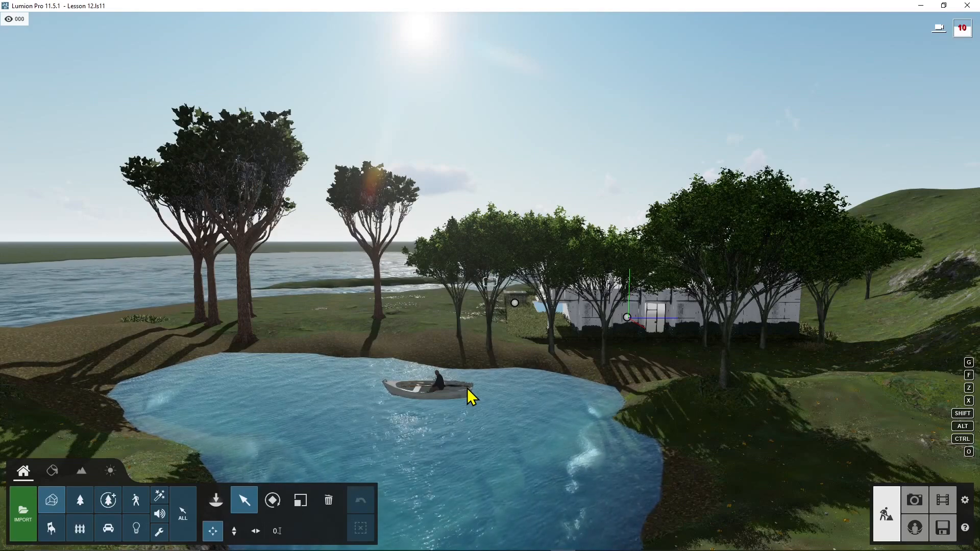
# Examine the scene around the lake, the house and the pool from several sides.
pyautogui.moveTo(612, 204); pyautogui.dragTo(625, 356, button='right')
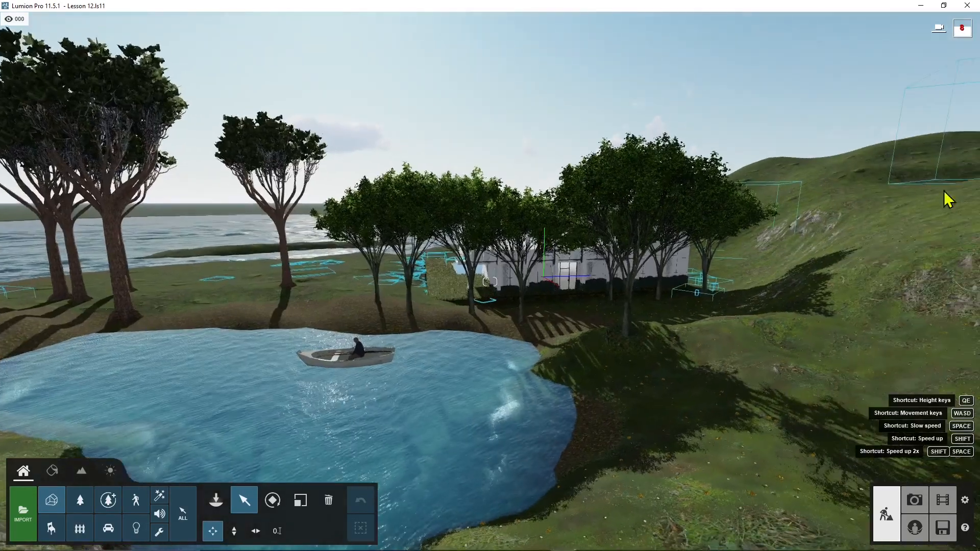
pyautogui.moveTo(714, 366); pyautogui.dragTo(490, 429, button='right')
pyautogui.press('w')
pyautogui.moveTo(490, 282); pyautogui.dragTo(599, 387, button='right')
pyautogui.press('w')
pyautogui.press('s')
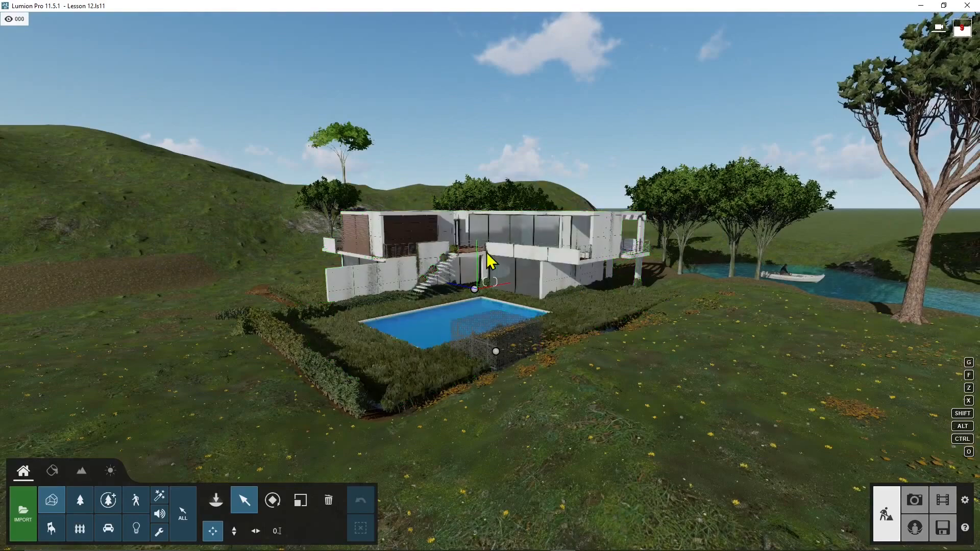
pyautogui.press('d')
pyautogui.moveTo(619, 264); pyautogui.dragTo(352, 230, button='right')
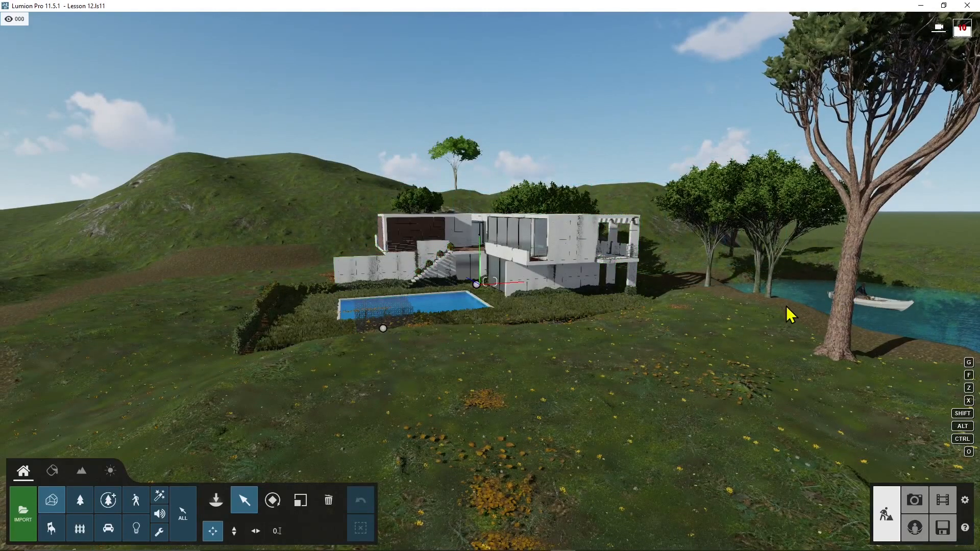
pyautogui.press('d')
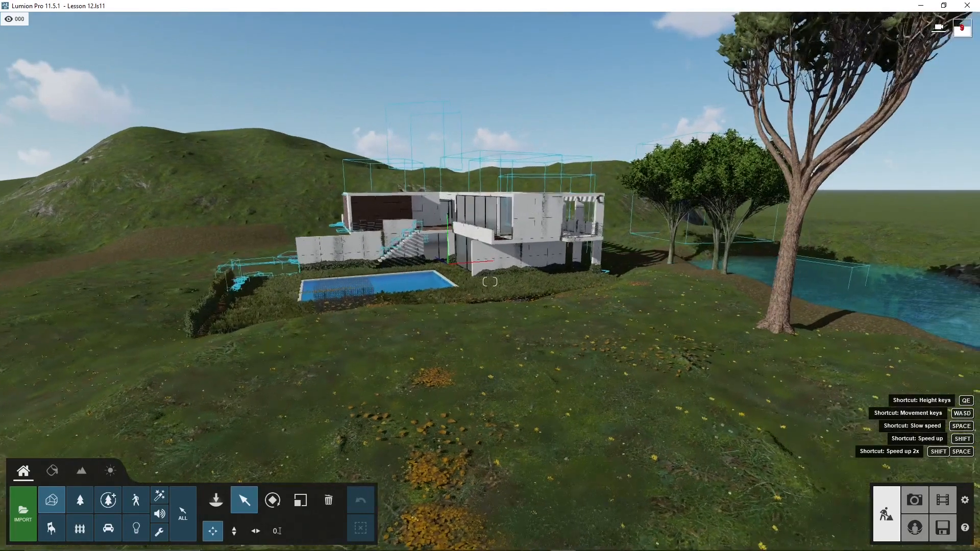
pyautogui.press('s')
pyautogui.press('d')
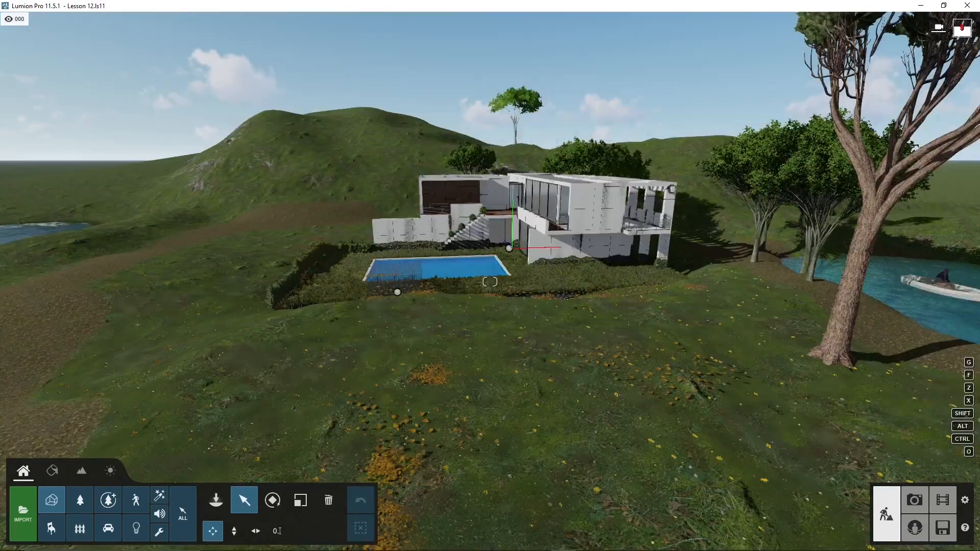
# Inspect the coastline, the motorboat and the empty flat terrain beyond the narrow sea inlet.
pyautogui.moveTo(540, 354); pyautogui.dragTo(684, 356, button='right')
pyautogui.press('a')
pyautogui.press('d')
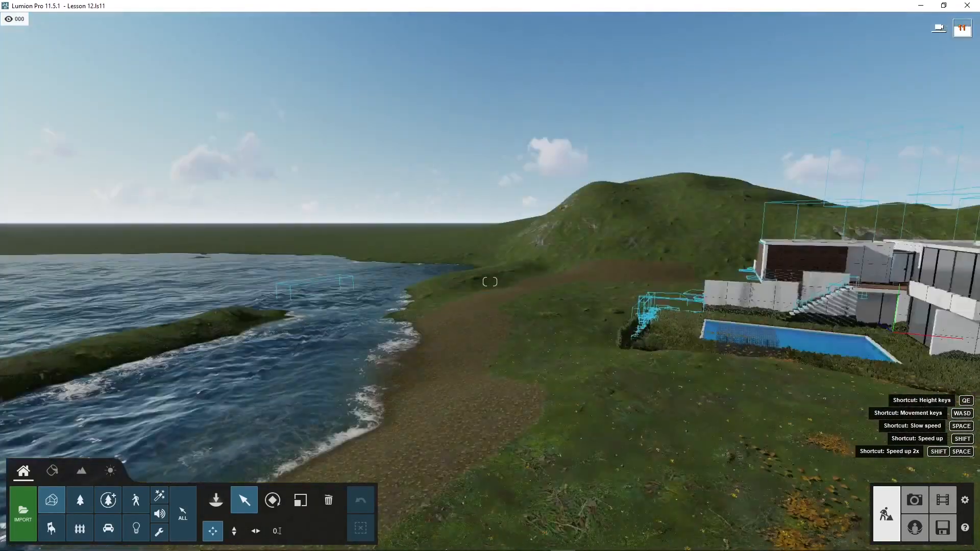
pyautogui.moveTo(315, 332)
pyautogui.mouseDown(button='right')
pyautogui.moveTo(297, 332)
pyautogui.moveTo(315, 332)
pyautogui.mouseUp(button='right')
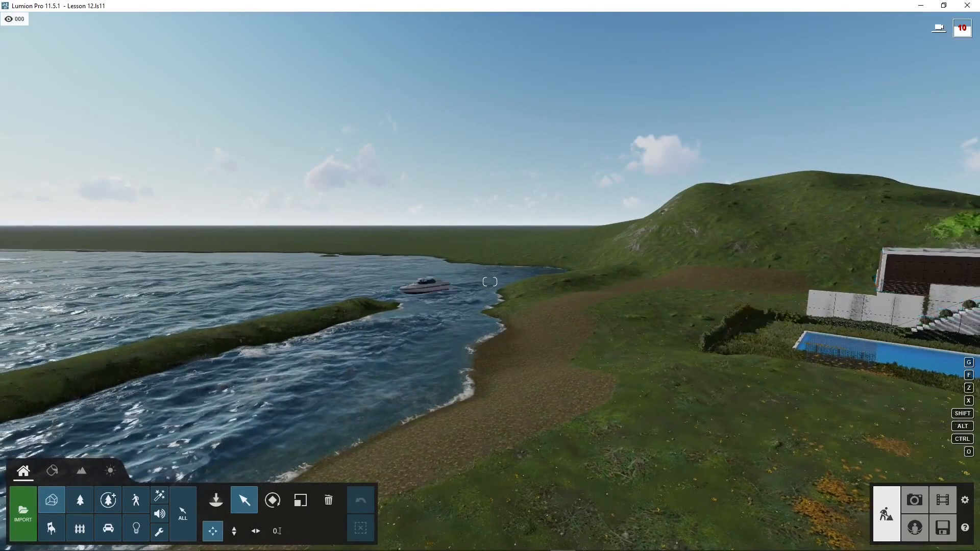
pyautogui.moveTo(454, 302); pyautogui.dragTo(315, 329, button='right')
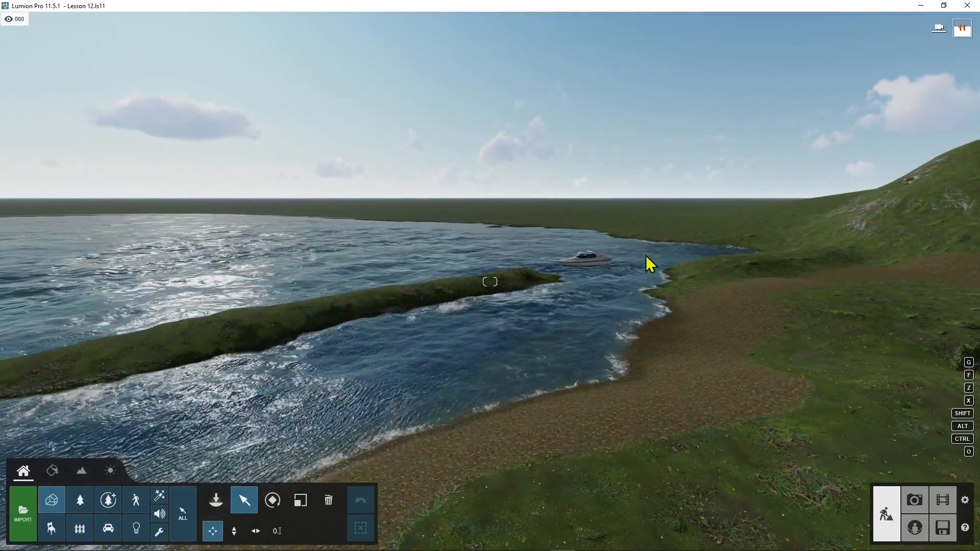
pyautogui.moveTo(285, 157); pyautogui.dragTo(418, 292, button='right')
pyautogui.press('w')
pyautogui.press('d')
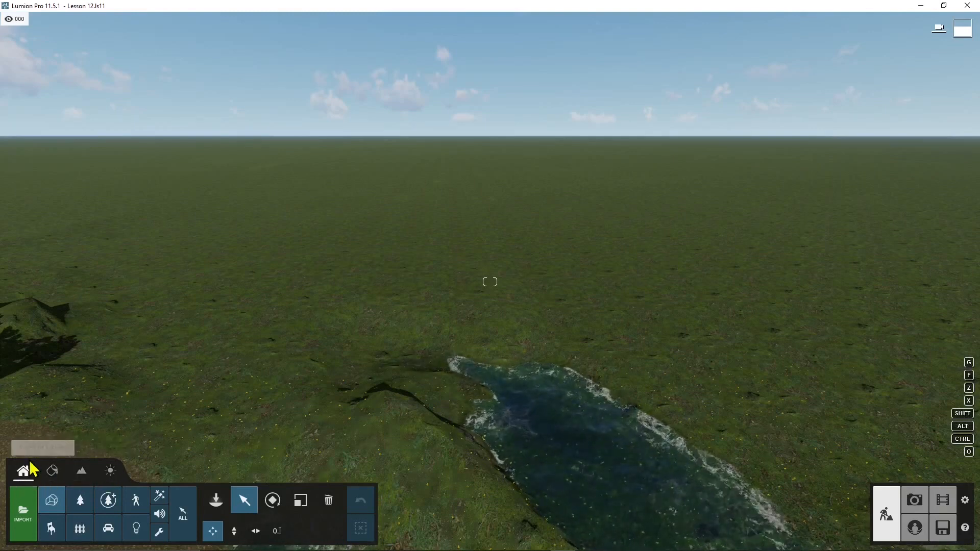
# Raise the flat ground behind the inlet's narrow end into a low rocky ridge with the landscape height Raise brush.
pyautogui.click(53, 478)
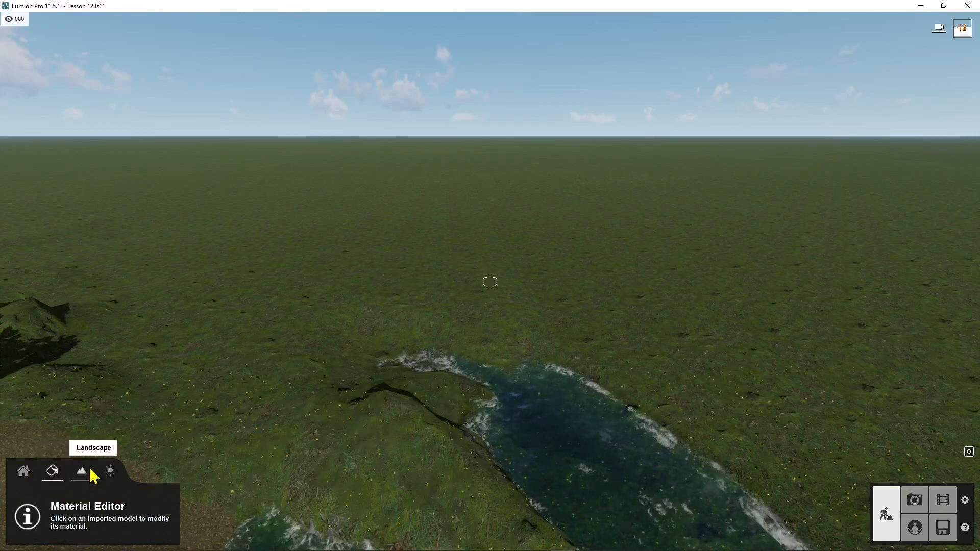
pyautogui.click(110, 480)
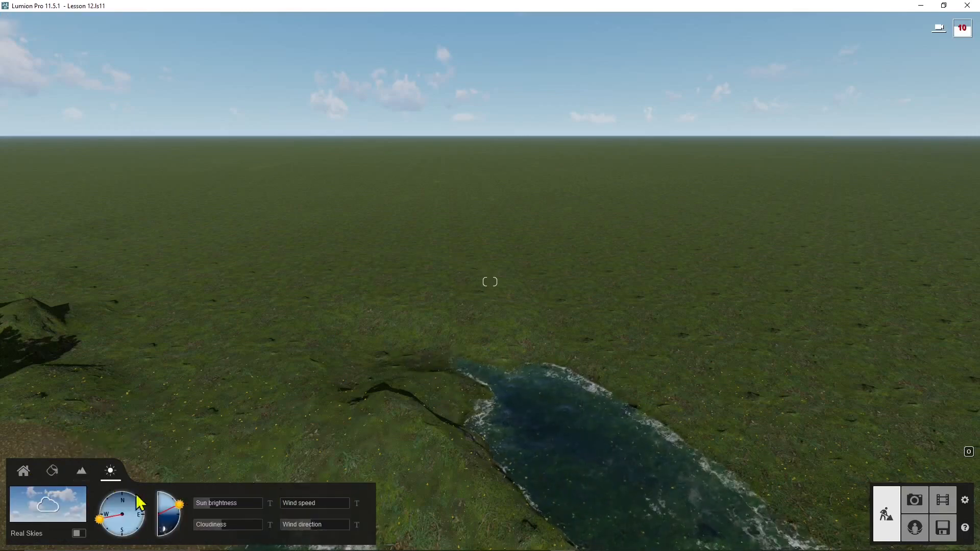
pyautogui.click(83, 478)
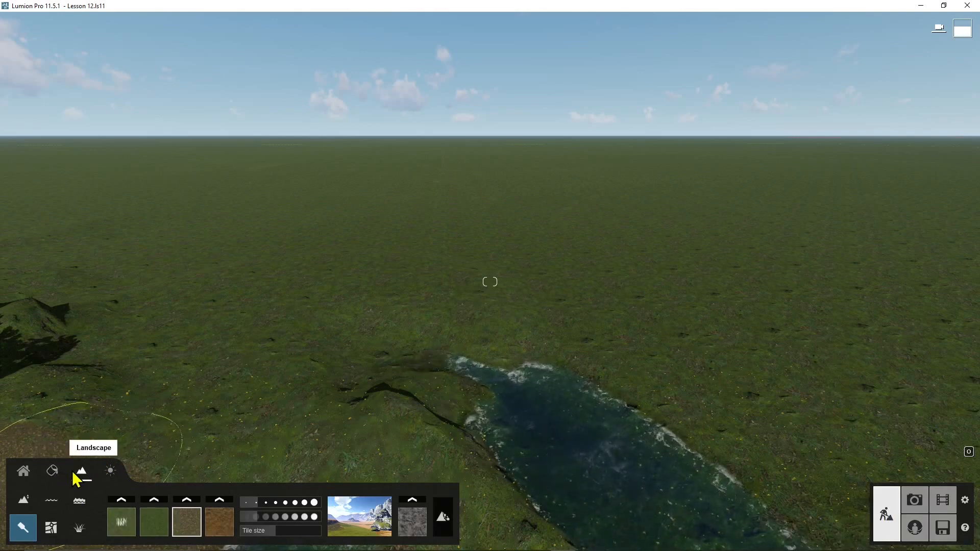
pyautogui.click(29, 502)
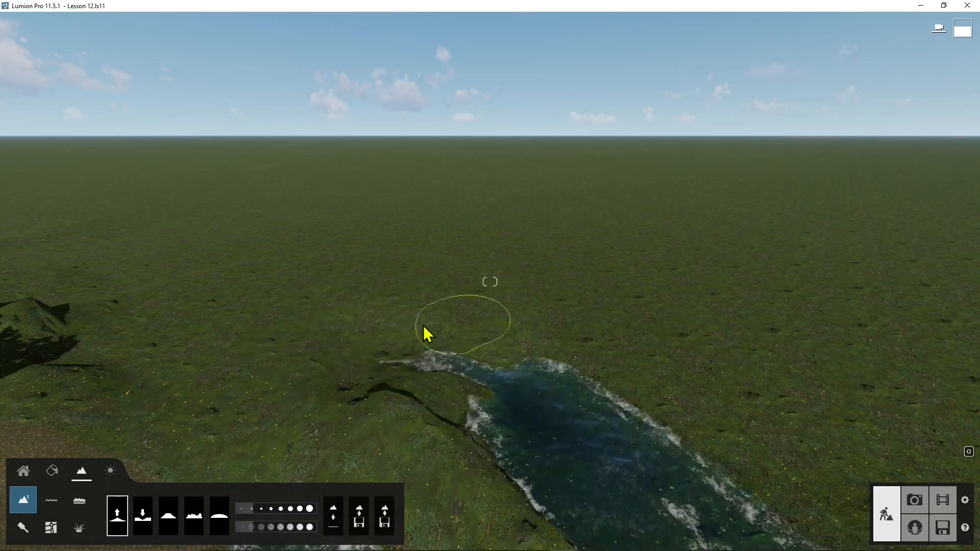
pyautogui.moveTo(450, 313); pyautogui.dragTo(418, 309, button='right')
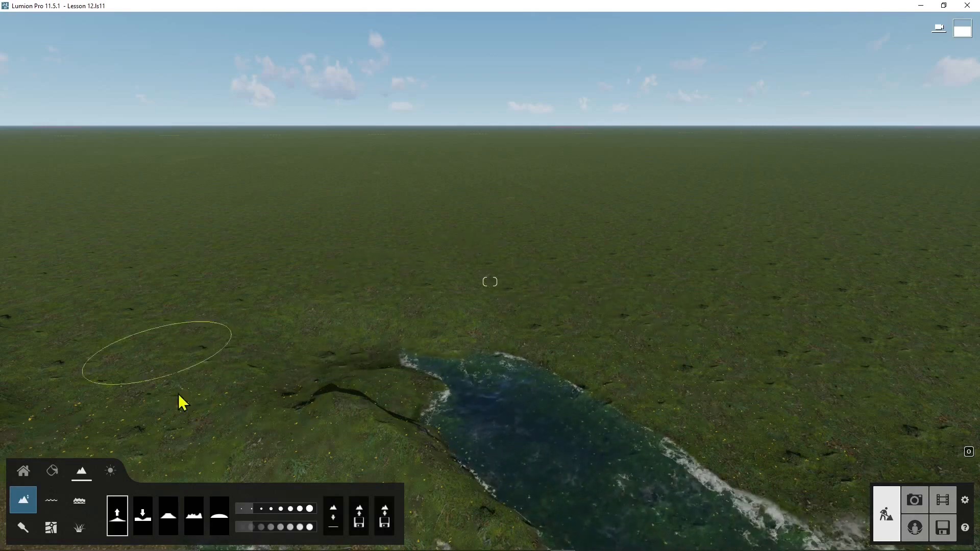
pyautogui.moveTo(579, 303); pyautogui.dragTo(584, 299, button='right')
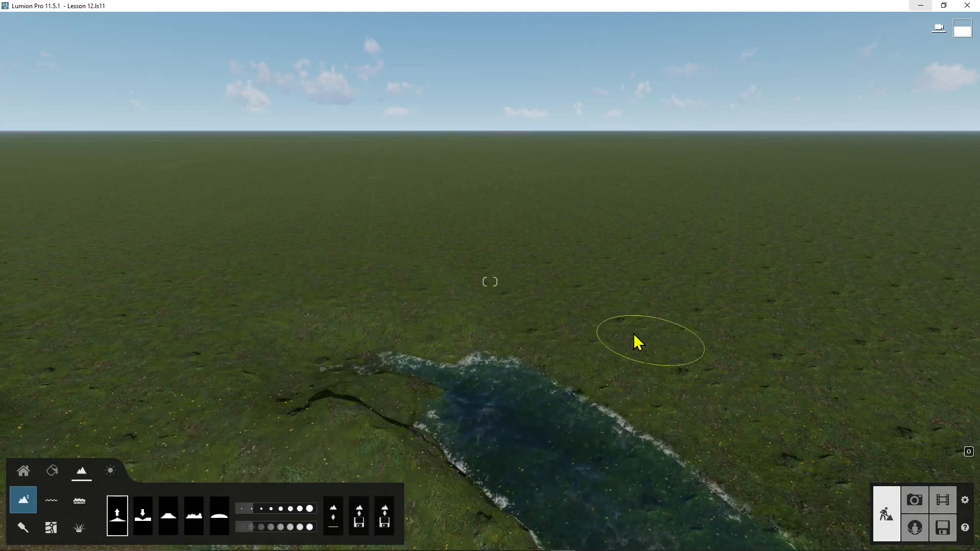
pyautogui.moveTo(639, 342); pyautogui.dragTo(607, 333)
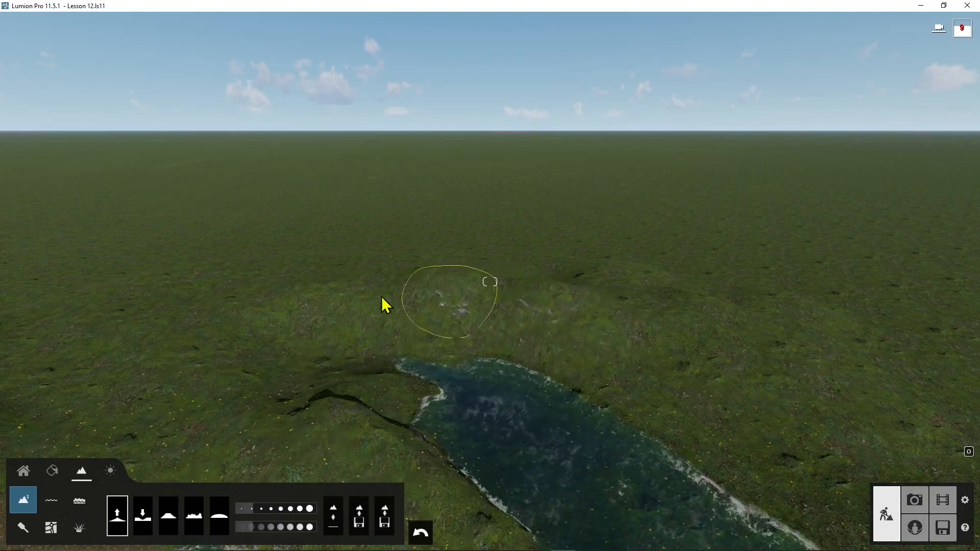
pyautogui.moveTo(351, 319); pyautogui.dragTo(378, 301)
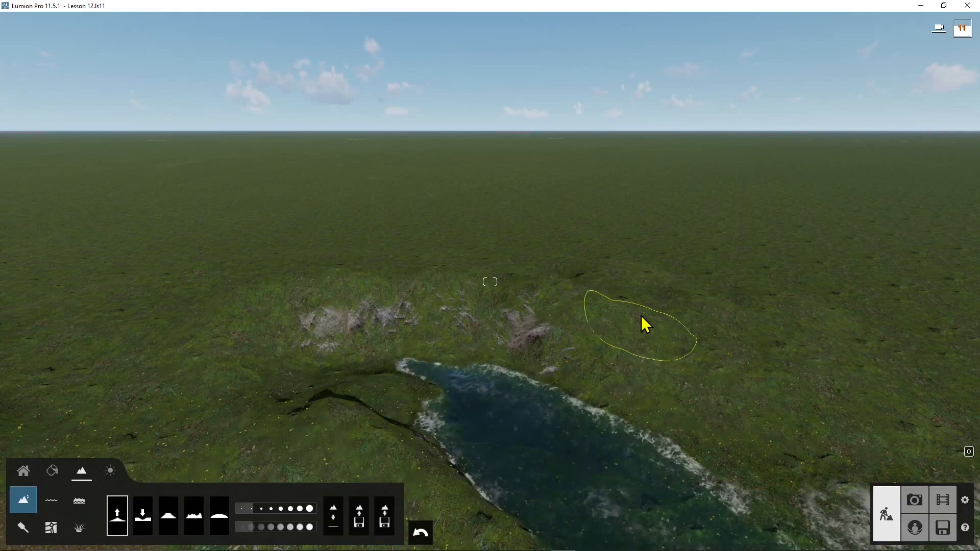
pyautogui.moveTo(500, 321); pyautogui.dragTo(620, 343)
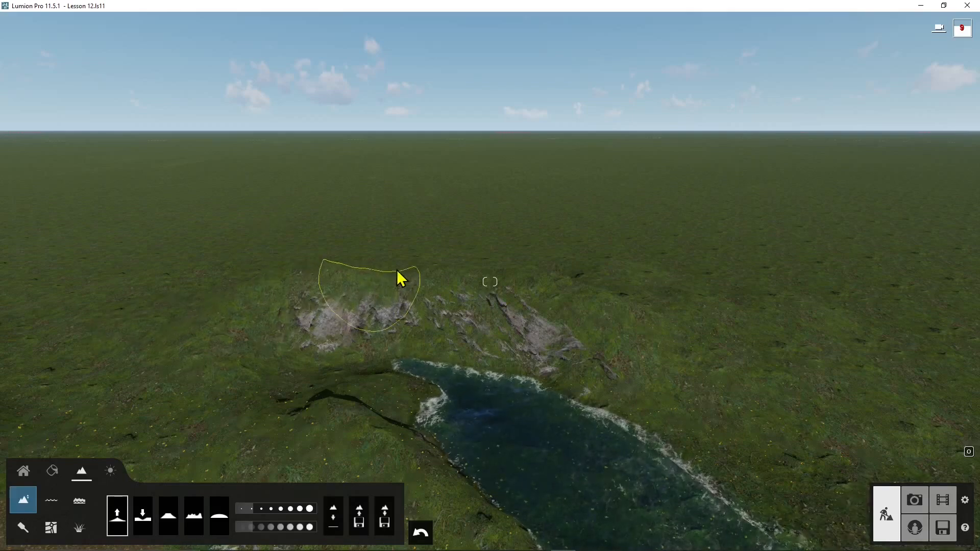
pyautogui.moveTo(492, 276)
pyautogui.mouseDown()
pyautogui.moveTo(532, 282)
pyautogui.moveTo(391, 296)
pyautogui.mouseUp()
# Extend the raised ridge along the inlet's far bank and lift the low spit of land out of the water.
pyautogui.moveTo(339, 320)
pyautogui.mouseDown(button='right')
pyautogui.moveTo(194, 341)
pyautogui.moveTo(437, 327)
pyautogui.mouseUp(button='right')
pyautogui.press('w')
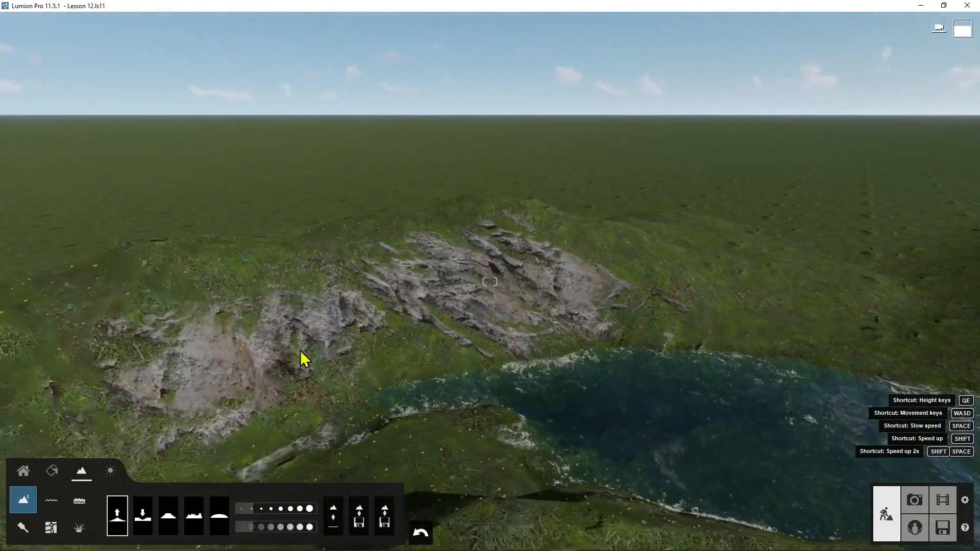
pyautogui.moveTo(526, 305); pyautogui.dragTo(633, 291, button='right')
pyautogui.moveTo(613, 235); pyautogui.dragTo(599, 259, button='right')
pyautogui.press('s')
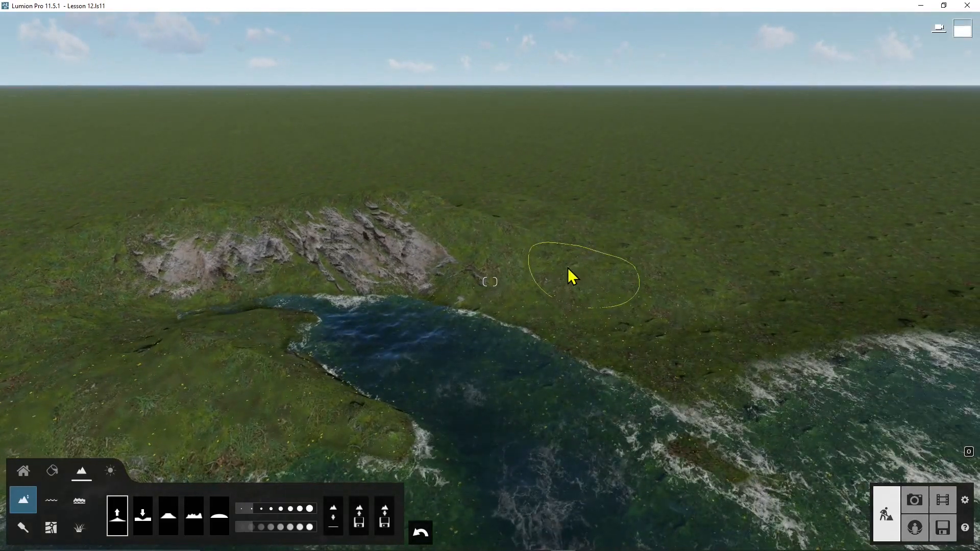
pyautogui.moveTo(568, 267)
pyautogui.mouseDown()
pyautogui.moveTo(498, 232)
pyautogui.moveTo(575, 252)
pyautogui.moveTo(599, 244)
pyautogui.moveTo(724, 280)
pyautogui.moveTo(778, 280)
pyautogui.mouseUp()
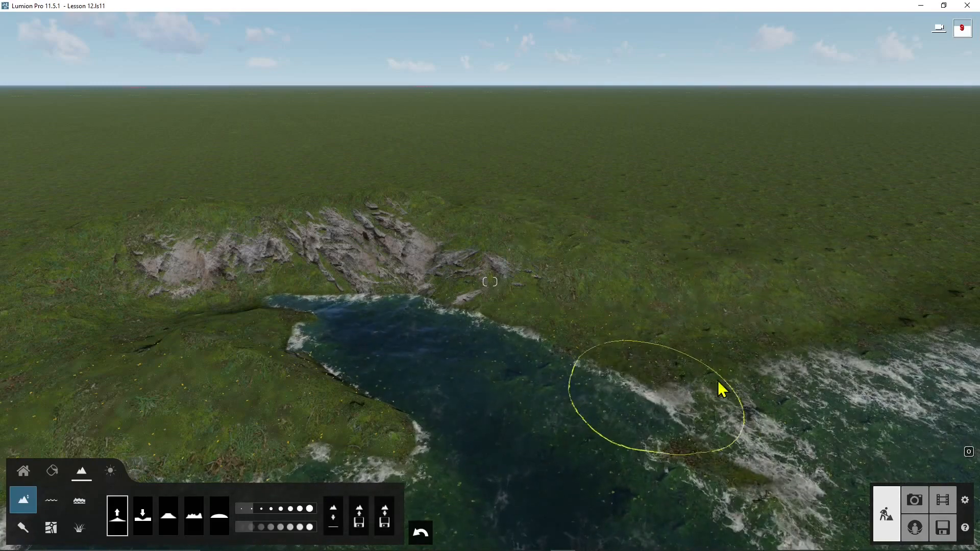
pyautogui.moveTo(729, 411)
pyautogui.mouseDown()
pyautogui.moveTo(696, 423)
pyautogui.moveTo(772, 406)
pyautogui.mouseUp()
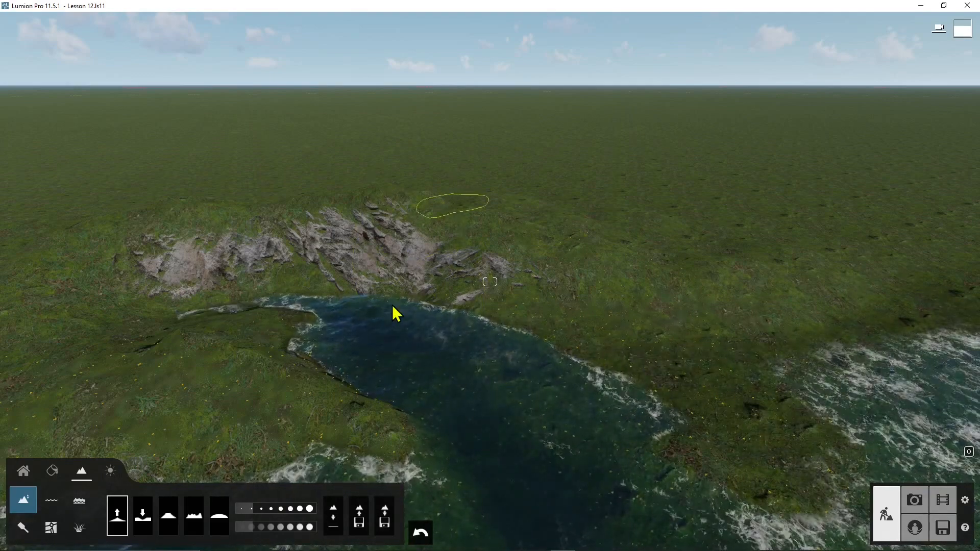
# Enlarge the brush size to about 3 and raise the whole ridge along the inlet's far bank more broadly.
pyautogui.moveTo(394, 312); pyautogui.dragTo(339, 280, button='right')
pyautogui.press('w')
pyautogui.press('s')
pyautogui.moveTo(464, 281); pyautogui.dragTo(503, 300, button='right')
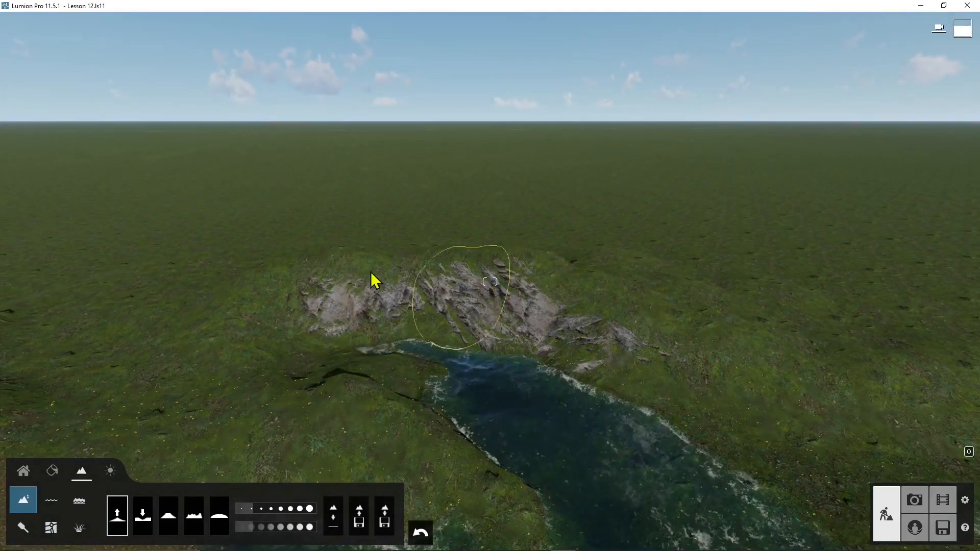
pyautogui.click(258, 509)
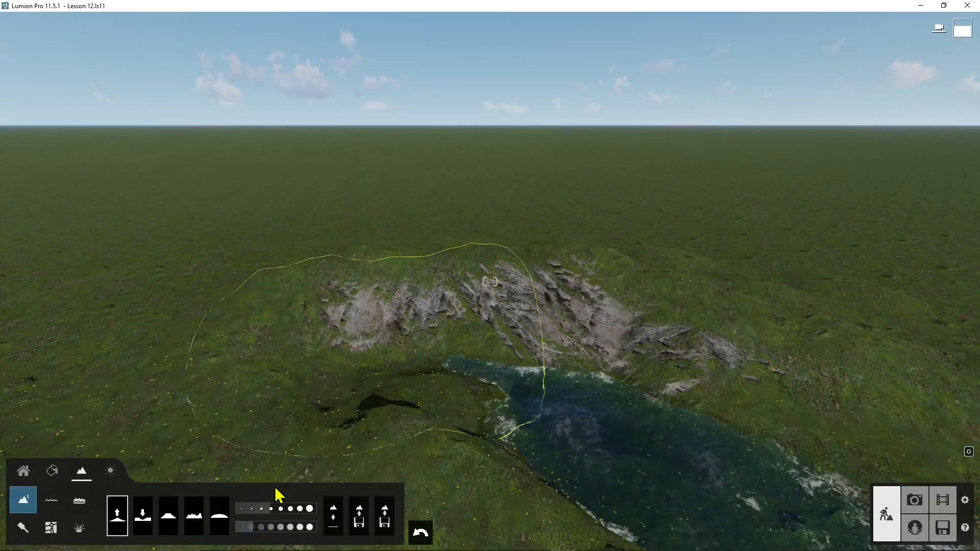
pyautogui.moveTo(604, 281)
pyautogui.mouseDown(button='right')
pyautogui.moveTo(700, 169)
pyautogui.moveTo(697, 259)
pyautogui.moveTo(707, 268)
pyautogui.mouseUp(button='right')
pyautogui.moveTo(542, 364); pyautogui.dragTo(742, 330, button='right')
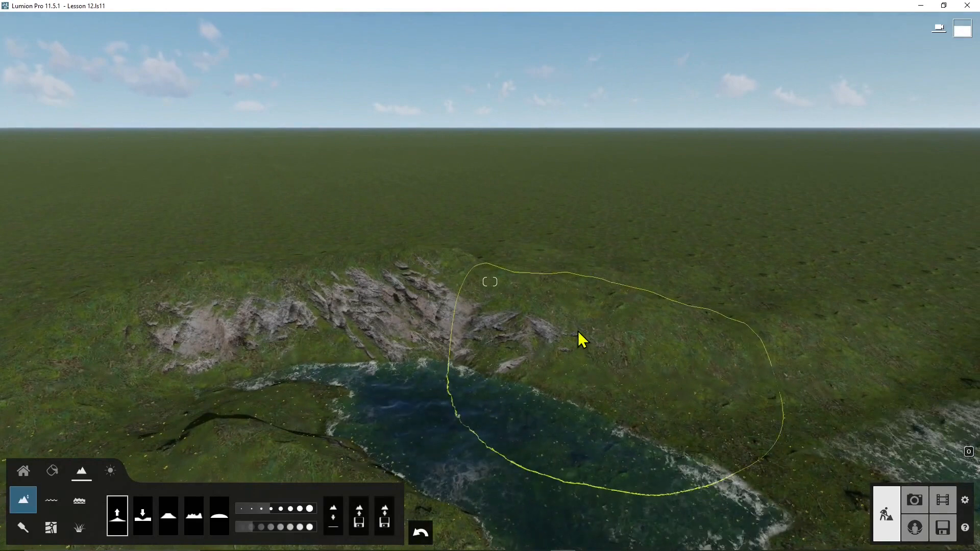
pyautogui.moveTo(762, 290); pyautogui.dragTo(803, 285)
pyautogui.moveTo(641, 285)
pyautogui.mouseDown()
pyautogui.moveTo(269, 254)
pyautogui.moveTo(225, 272)
pyautogui.mouseUp()
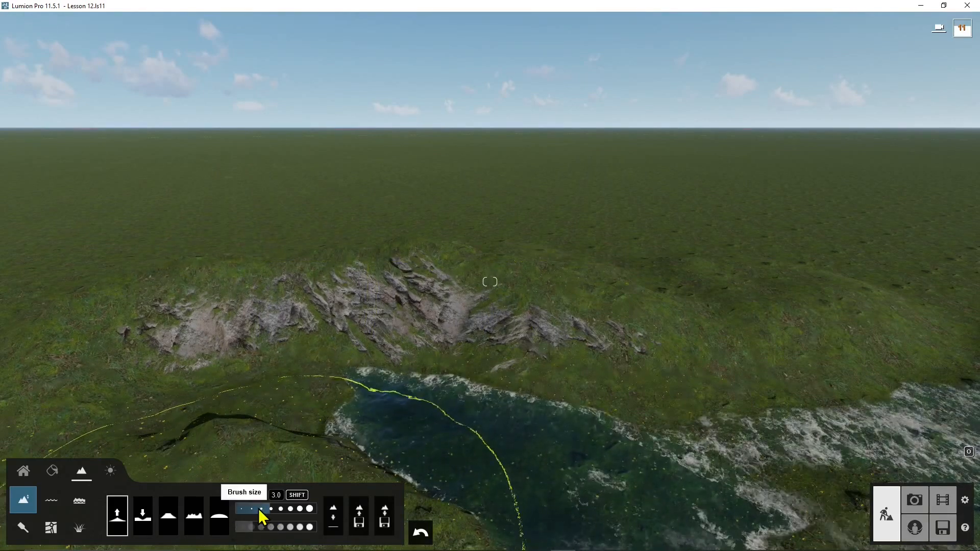
# Raise two steep rocky mounds on the inlet's far bank using a smaller brush size and a higher brush speed.
pyautogui.moveTo(260, 510); pyautogui.dragTo(308, 508)
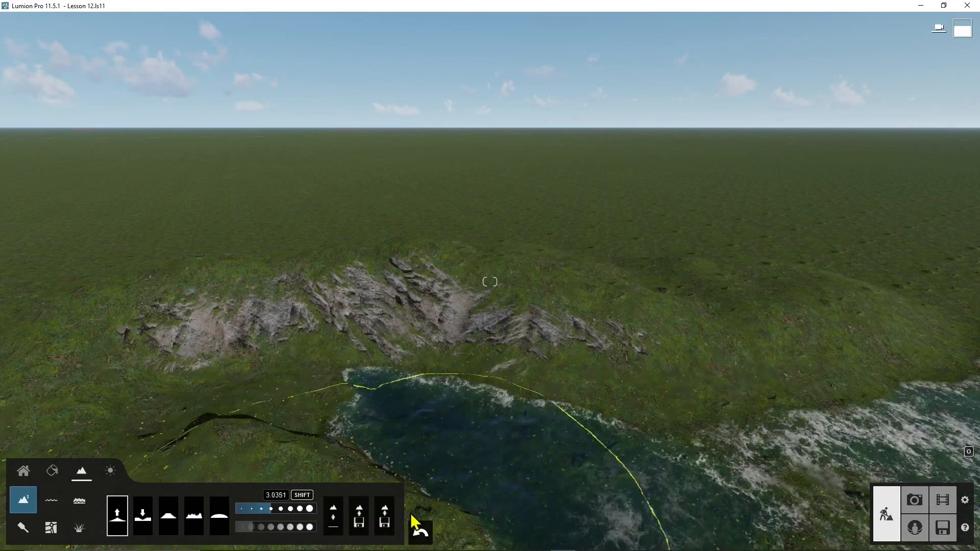
pyautogui.moveTo(459, 516); pyautogui.dragTo(205, 527)
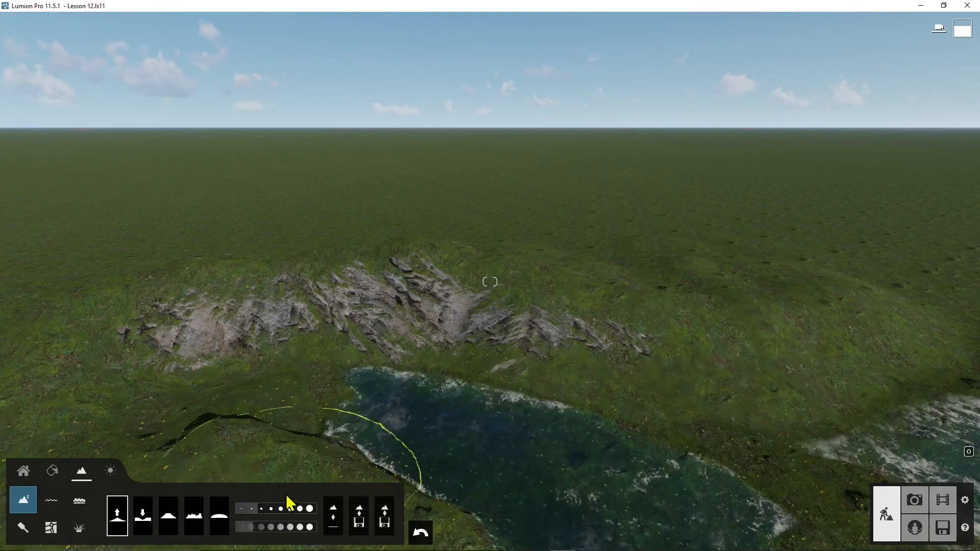
pyautogui.moveTo(259, 528); pyautogui.dragTo(296, 539)
pyautogui.moveTo(510, 269)
pyautogui.mouseDown()
pyautogui.moveTo(574, 291)
pyautogui.moveTo(619, 291)
pyautogui.moveTo(579, 286)
pyautogui.mouseUp()
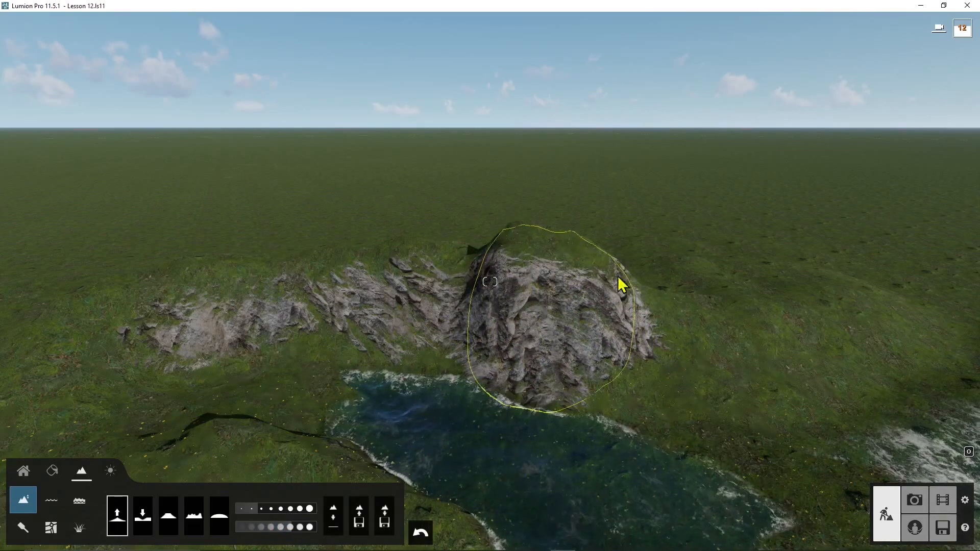
pyautogui.moveTo(787, 329); pyautogui.dragTo(777, 330)
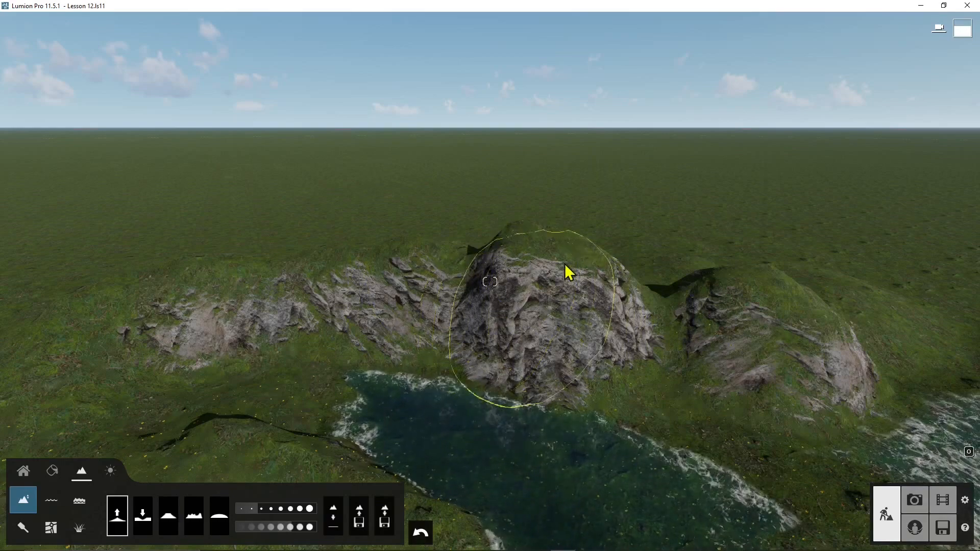
# Raise large hills and a rocky mountain in the background behind the house and inlet using a very large, fast brush.
pyautogui.press('s')
pyautogui.moveTo(592, 347)
pyautogui.mouseDown(button='right')
pyautogui.moveTo(352, 324)
pyautogui.moveTo(358, 311)
pyautogui.moveTo(427, 353)
pyautogui.mouseUp(button='right')
pyautogui.moveTo(587, 270); pyautogui.dragTo(569, 280, button='right')
pyautogui.press('a')
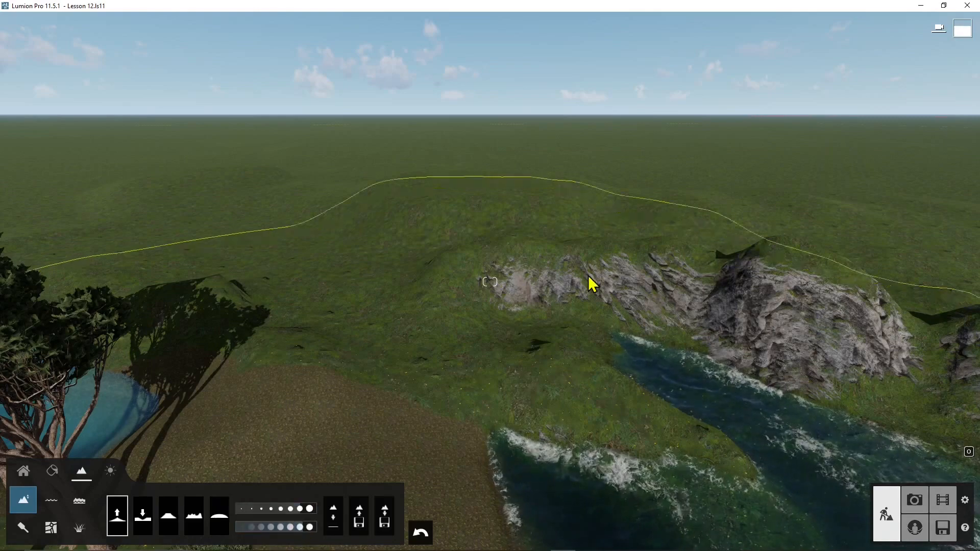
pyautogui.moveTo(587, 277); pyautogui.dragTo(526, 370, button='right')
pyautogui.press('s')
pyautogui.press('s')
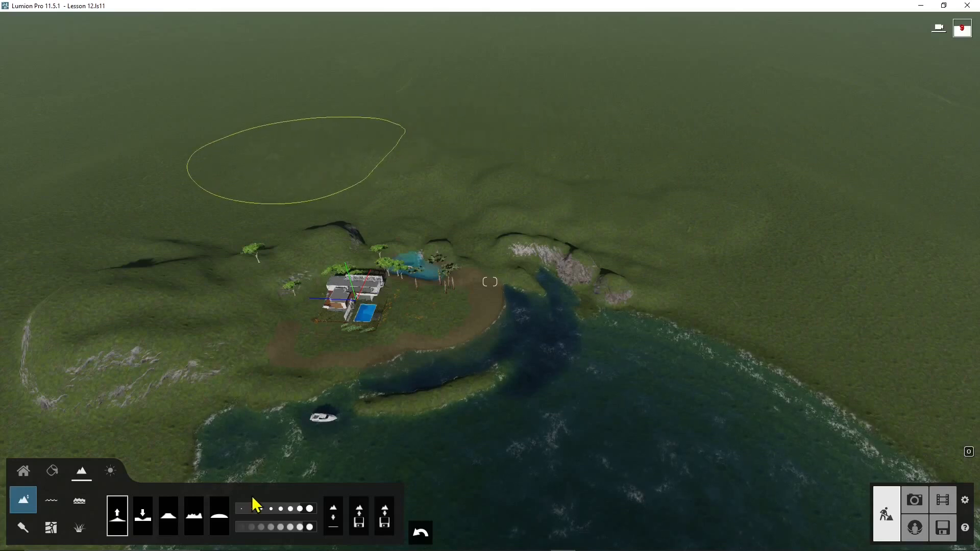
pyautogui.moveTo(302, 528); pyautogui.dragTo(313, 530)
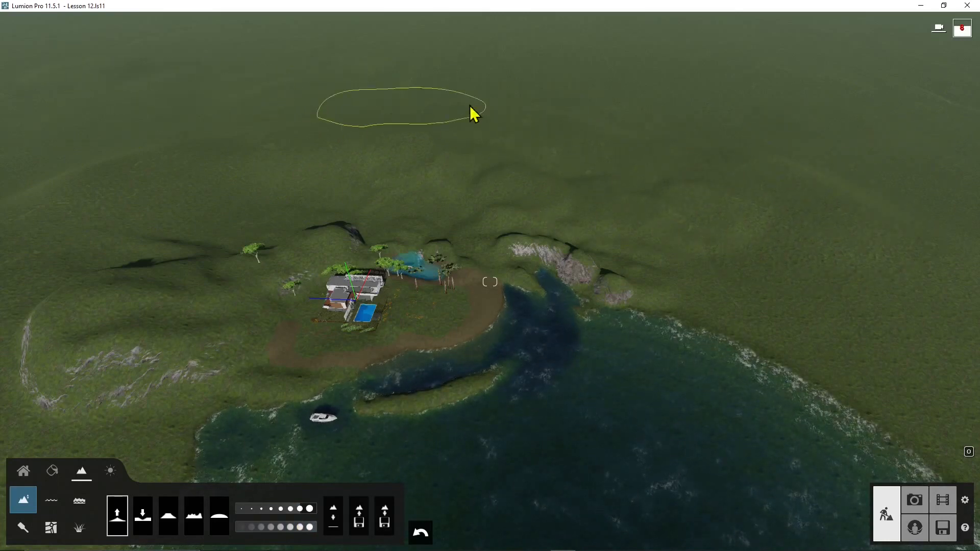
pyautogui.moveTo(632, 112)
pyautogui.mouseDown()
pyautogui.moveTo(590, 159)
pyautogui.moveTo(553, 146)
pyautogui.mouseUp()
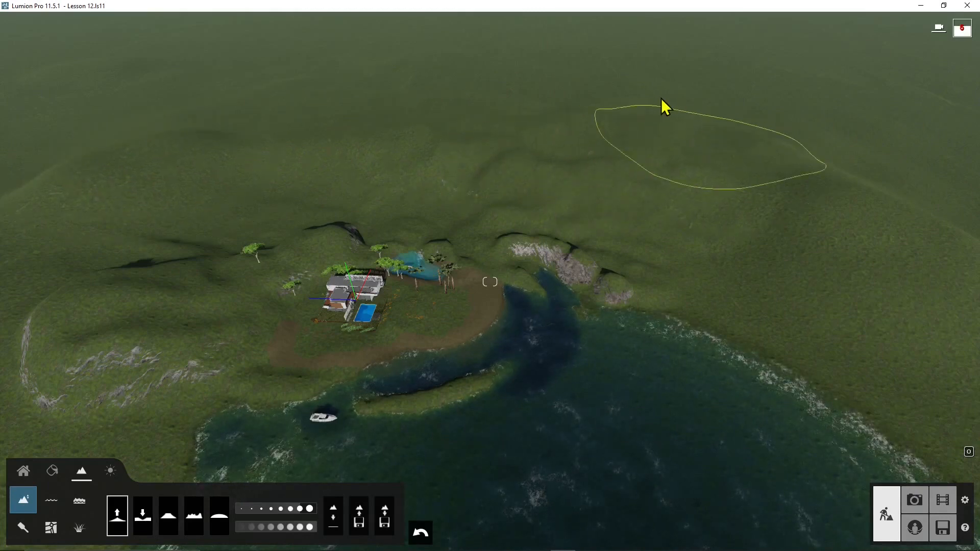
pyautogui.moveTo(733, 121)
pyautogui.mouseDown()
pyautogui.moveTo(718, 210)
pyautogui.moveTo(612, 161)
pyautogui.moveTo(583, 132)
pyautogui.mouseUp()
pyautogui.moveTo(679, 118)
pyautogui.mouseDown()
pyautogui.moveTo(750, 111)
pyautogui.moveTo(831, 168)
pyautogui.mouseUp()
pyautogui.moveTo(666, 77)
pyautogui.mouseDown()
pyautogui.moveTo(628, 130)
pyautogui.moveTo(453, 116)
pyautogui.mouseUp()
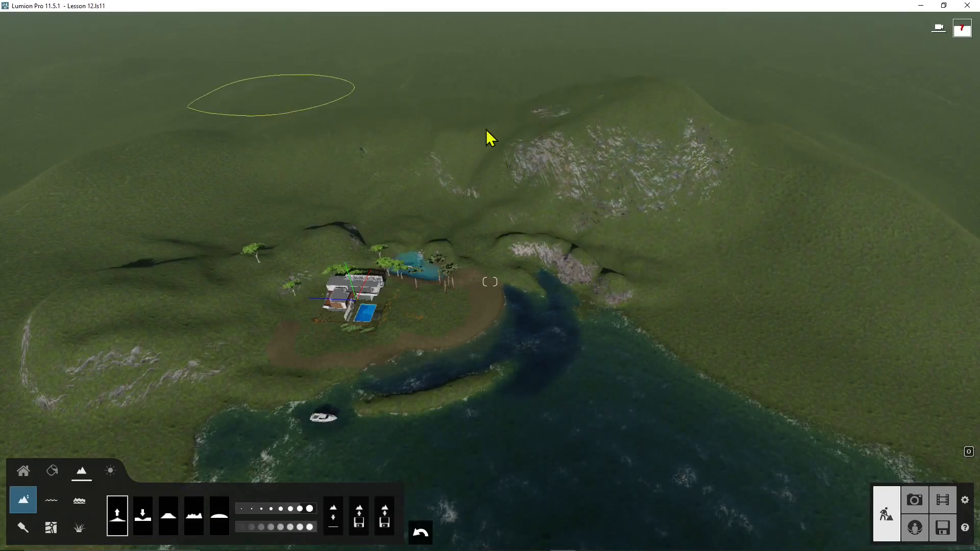
# Lower the flat land beyond the large hill with the very large, fast brush so that water cuts into the shore.
pyautogui.moveTo(563, 376)
pyautogui.mouseDown(button='right')
pyautogui.moveTo(587, 414)
pyautogui.moveTo(560, 377)
pyautogui.moveTo(575, 419)
pyautogui.moveTo(564, 375)
pyautogui.mouseUp(button='right')
pyautogui.press('w')
pyautogui.press('w')
pyautogui.press('w')
pyautogui.press('s')
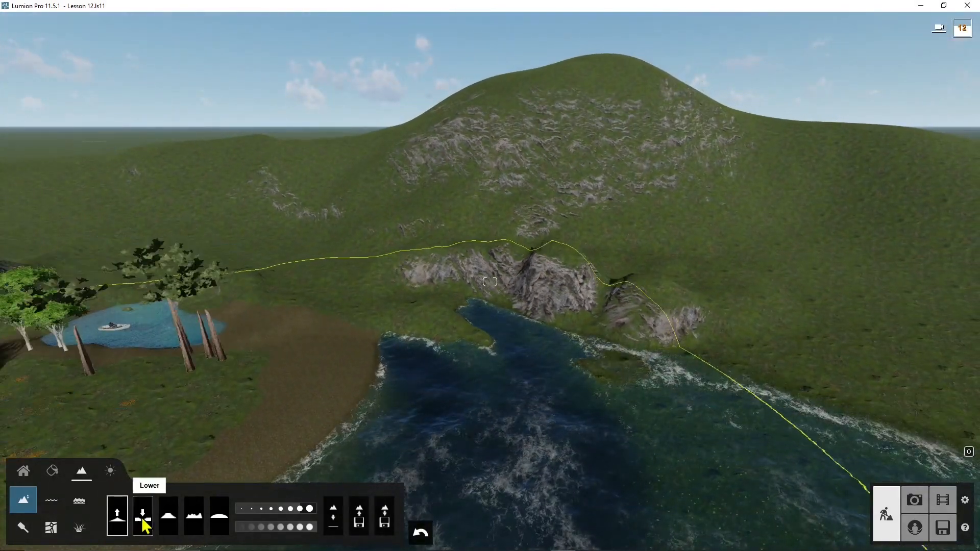
pyautogui.moveTo(358, 340); pyautogui.dragTo(521, 313, button='right')
pyautogui.moveTo(382, 208); pyautogui.dragTo(443, 226, button='right')
pyautogui.moveTo(358, 287)
pyautogui.mouseDown()
pyautogui.moveTo(499, 260)
pyautogui.moveTo(459, 268)
pyautogui.mouseUp()
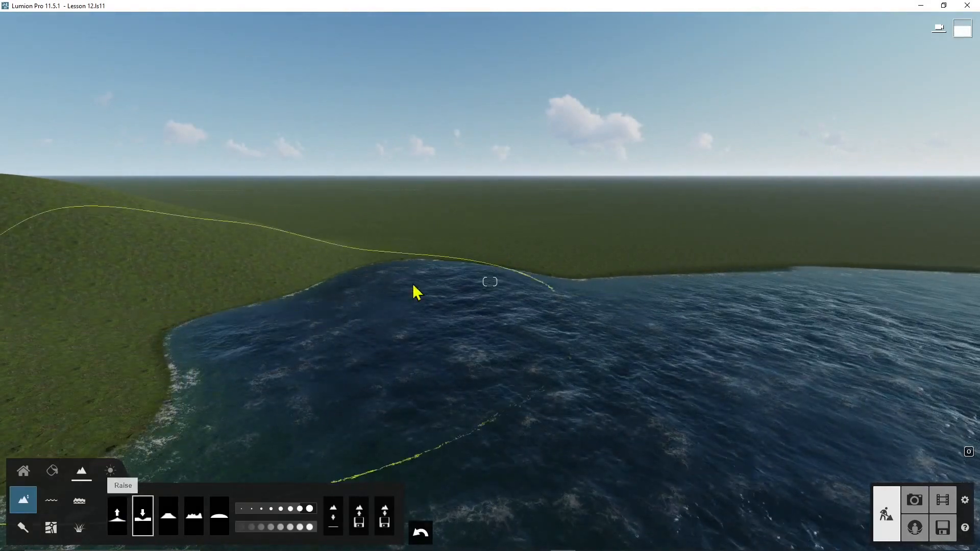
pyautogui.moveTo(439, 238); pyautogui.dragTo(515, 259)
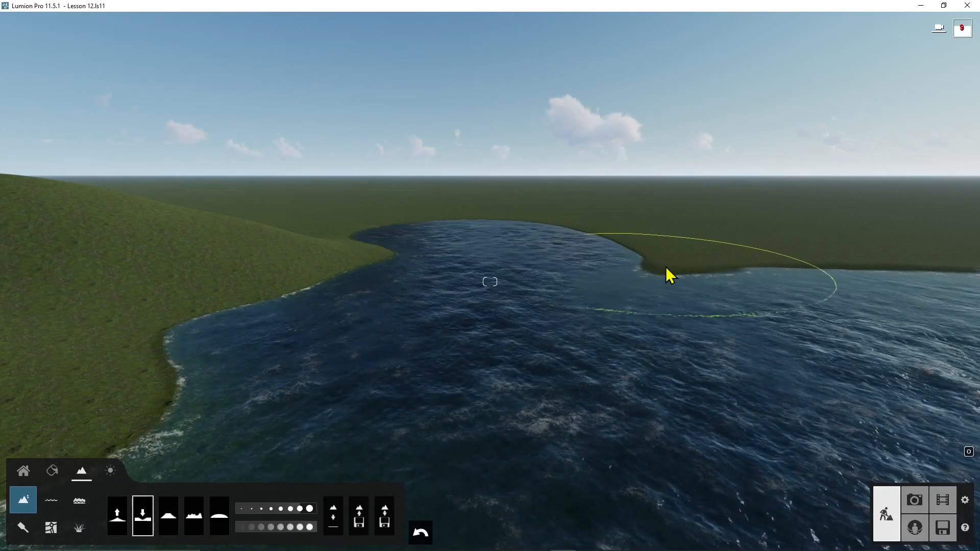
# Lower more of the distant shoreline on both sides and behind the hill to widen the bay into open water.
pyautogui.moveTo(666, 267)
pyautogui.mouseDown()
pyautogui.moveTo(643, 275)
pyautogui.moveTo(490, 251)
pyautogui.mouseUp()
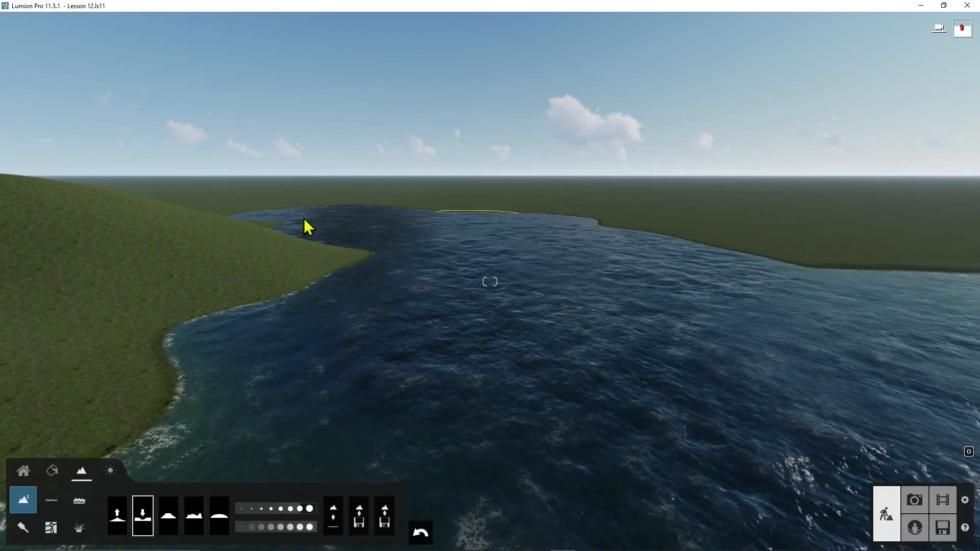
pyautogui.moveTo(262, 250); pyautogui.dragTo(302, 229)
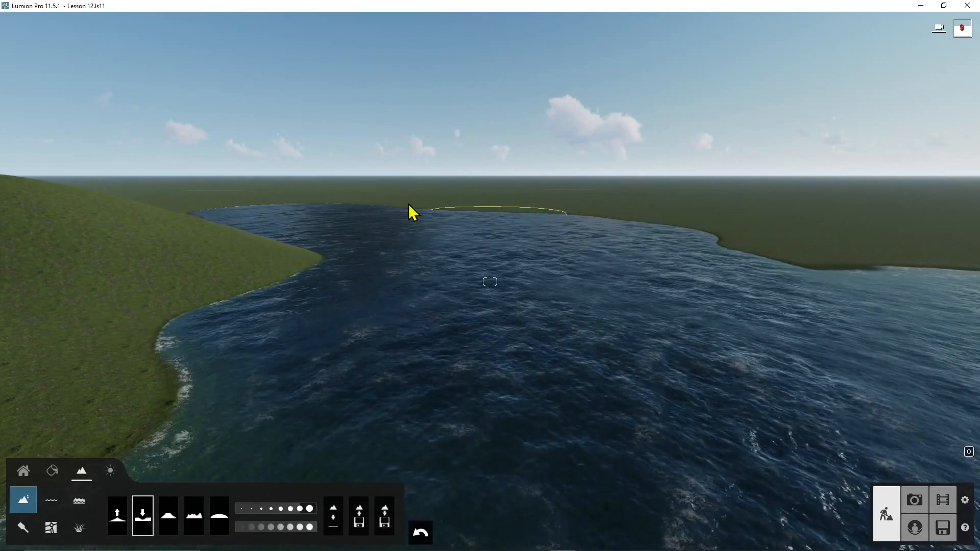
pyautogui.moveTo(825, 274); pyautogui.dragTo(800, 276)
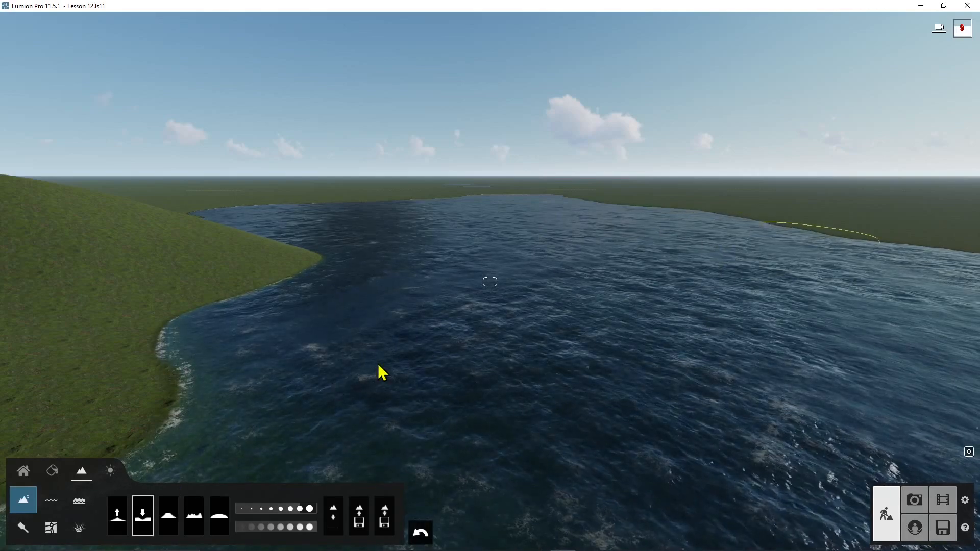
# Lower shallow hollows across the grassy slope below the mountain with brush size about 2.5 and reduced speed, and raise the ground beside the shore.
pyautogui.moveTo(379, 365); pyautogui.dragTo(465, 347, button='right')
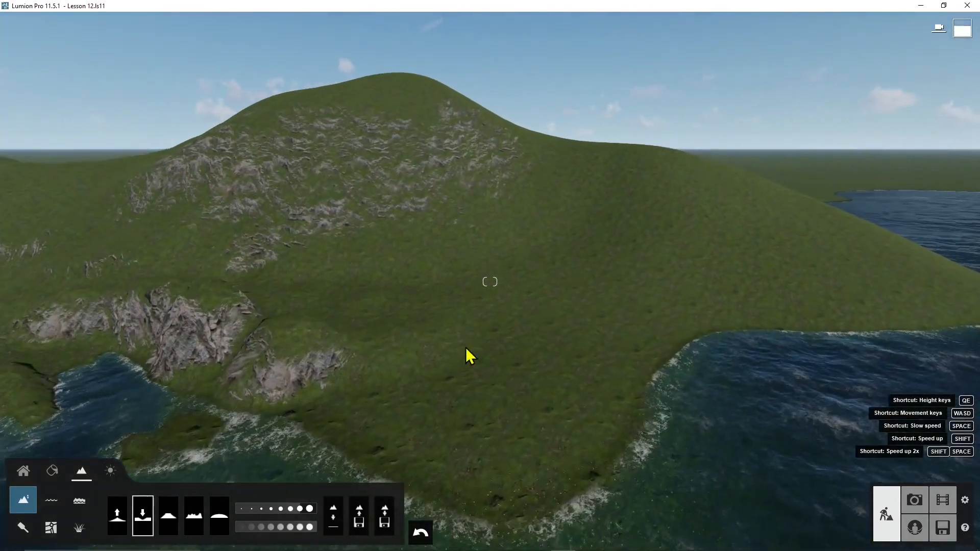
pyautogui.click(260, 516)
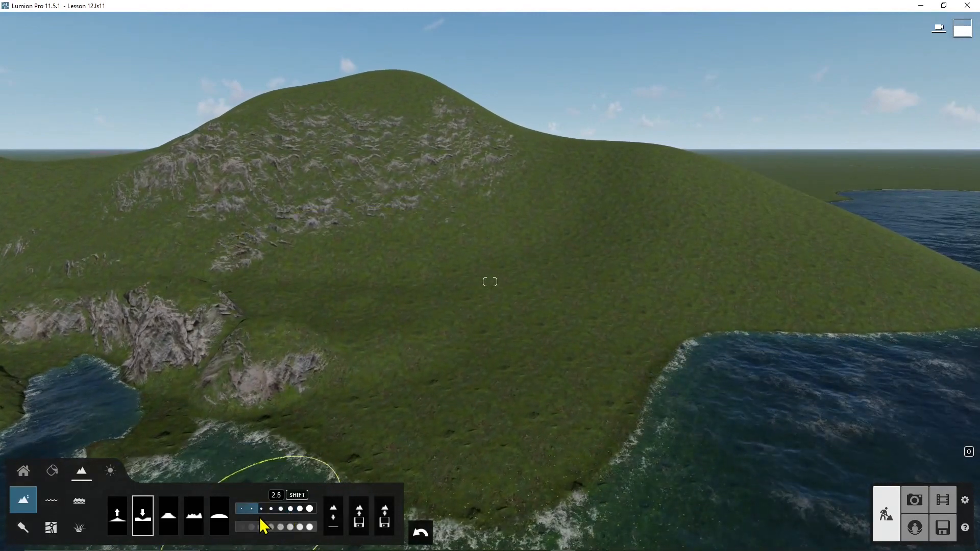
pyautogui.moveTo(274, 528); pyautogui.dragTo(259, 534)
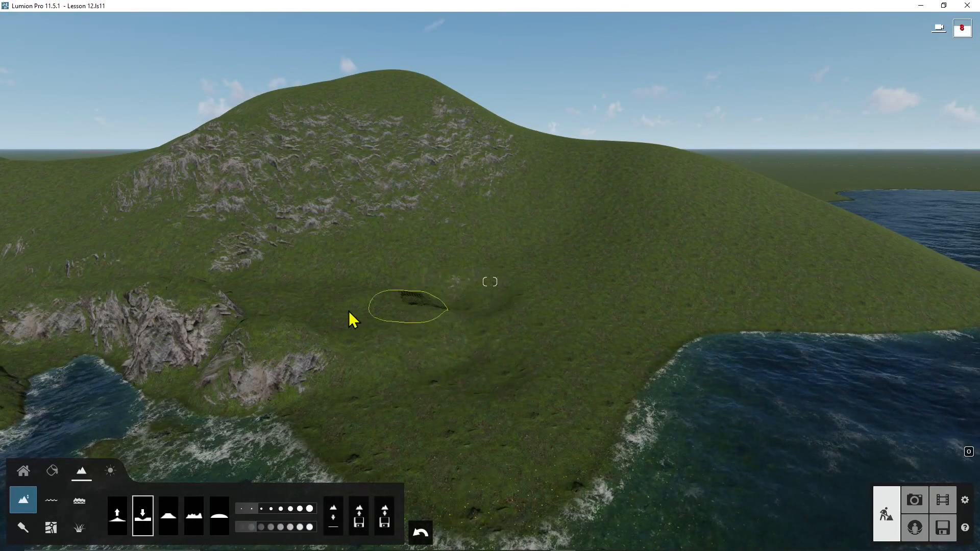
pyautogui.moveTo(338, 310)
pyautogui.mouseDown()
pyautogui.moveTo(369, 304)
pyautogui.moveTo(570, 329)
pyautogui.mouseUp()
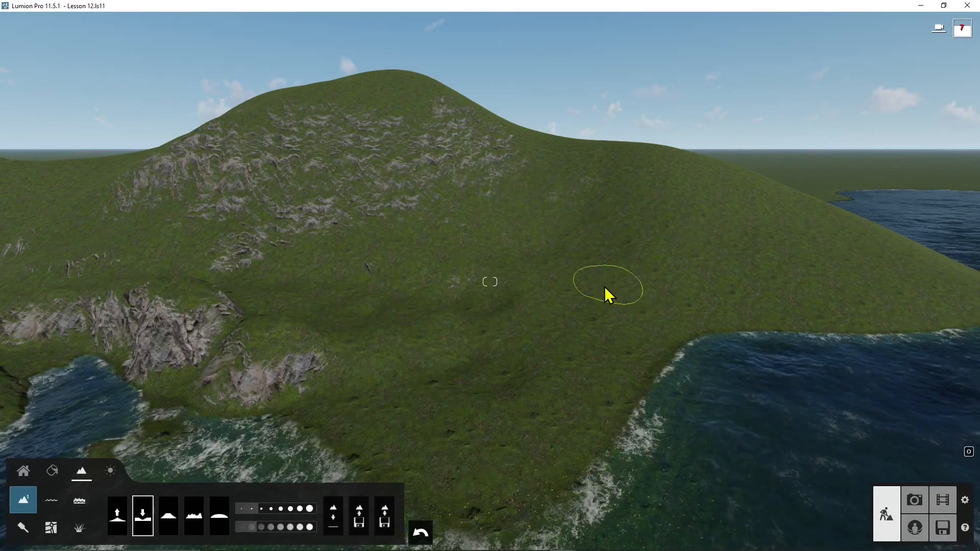
pyautogui.moveTo(575, 355)
pyautogui.mouseDown()
pyautogui.moveTo(558, 387)
pyautogui.moveTo(501, 419)
pyautogui.moveTo(454, 426)
pyautogui.mouseUp()
pyautogui.moveTo(516, 410)
pyautogui.mouseDown()
pyautogui.moveTo(462, 424)
pyautogui.moveTo(477, 416)
pyautogui.moveTo(480, 430)
pyautogui.moveTo(418, 433)
pyautogui.moveTo(464, 446)
pyautogui.moveTo(489, 384)
pyautogui.moveTo(518, 396)
pyautogui.moveTo(560, 388)
pyautogui.moveTo(621, 354)
pyautogui.mouseUp()
pyautogui.click(117, 526)
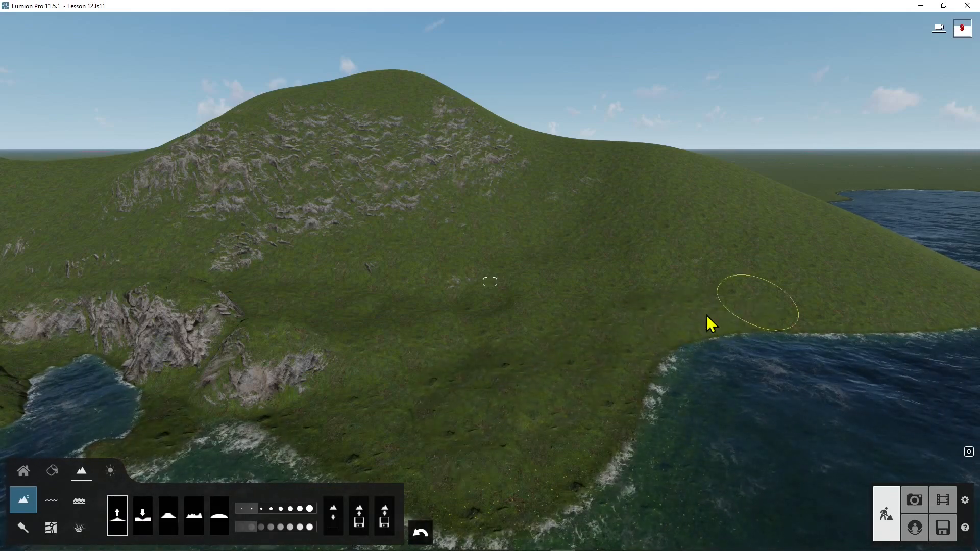
pyautogui.click(147, 517)
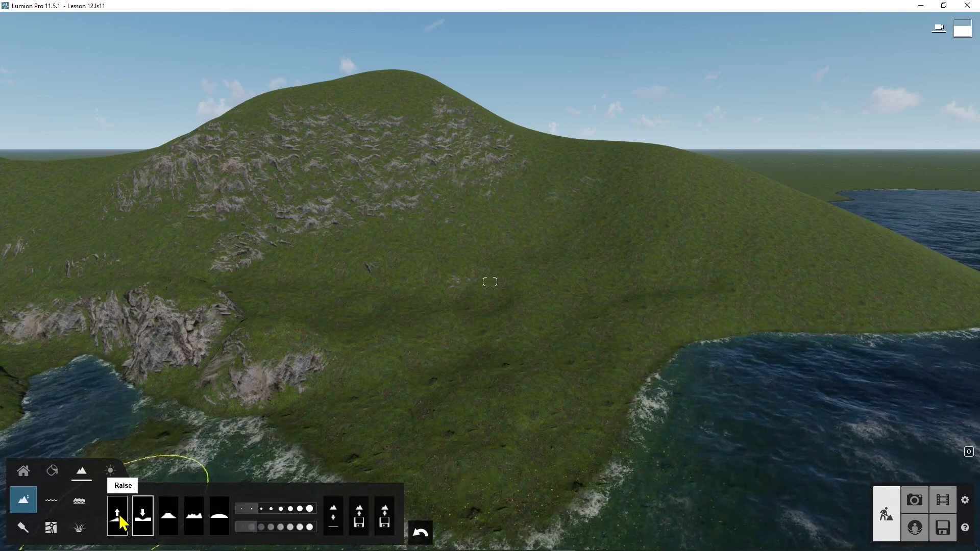
# Flatten a broad level terrace into the grassy slope below the mountain using brush size about 3.3 and a higher brush speed.
pyautogui.click(171, 523)
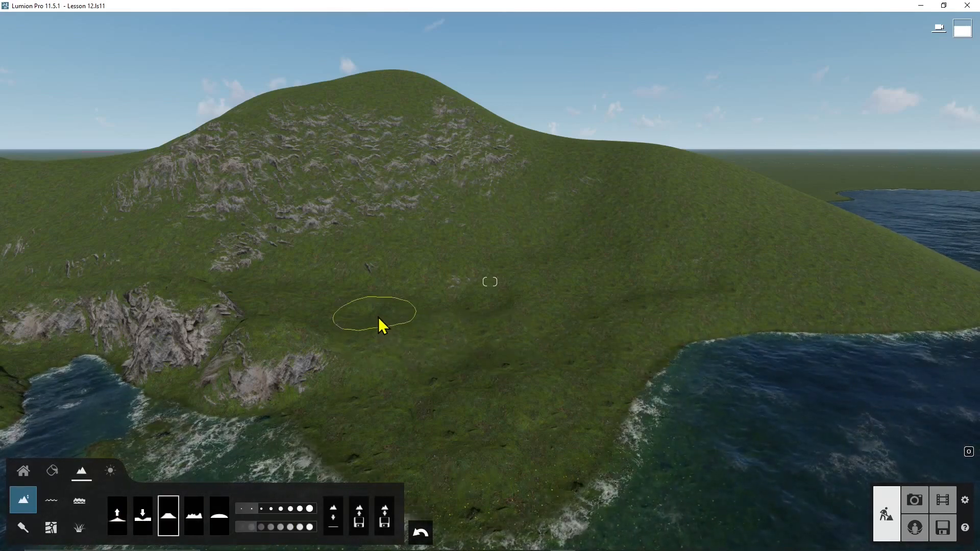
pyautogui.moveTo(379, 317); pyautogui.dragTo(451, 325)
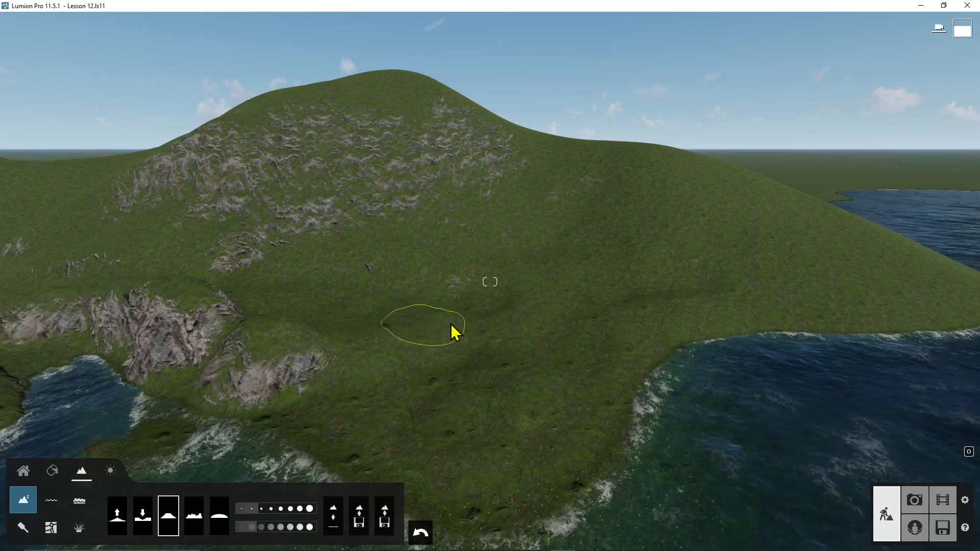
pyautogui.click(275, 526)
pyautogui.click(277, 509)
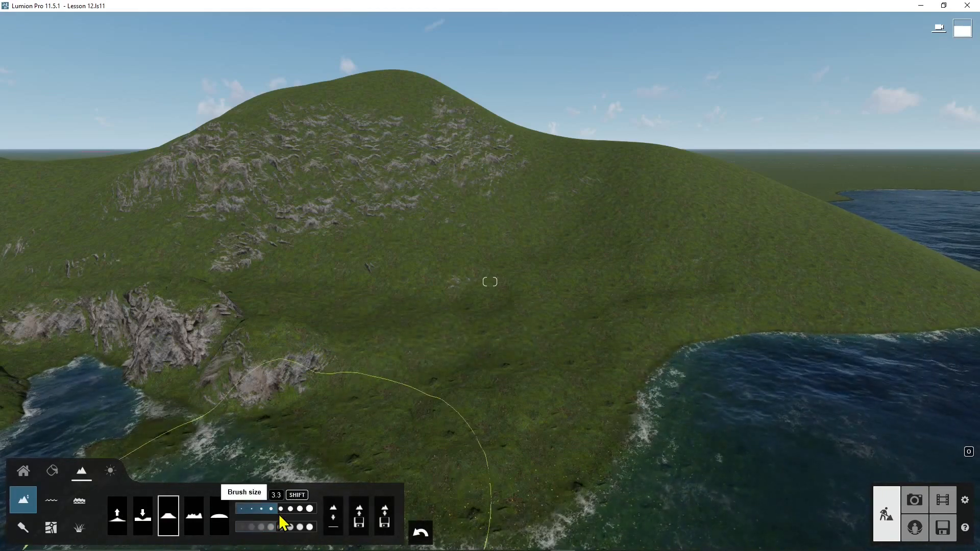
pyautogui.moveTo(475, 337)
pyautogui.mouseDown()
pyautogui.moveTo(487, 324)
pyautogui.moveTo(458, 320)
pyautogui.moveTo(470, 326)
pyautogui.moveTo(458, 337)
pyautogui.moveTo(467, 328)
pyautogui.mouseUp()
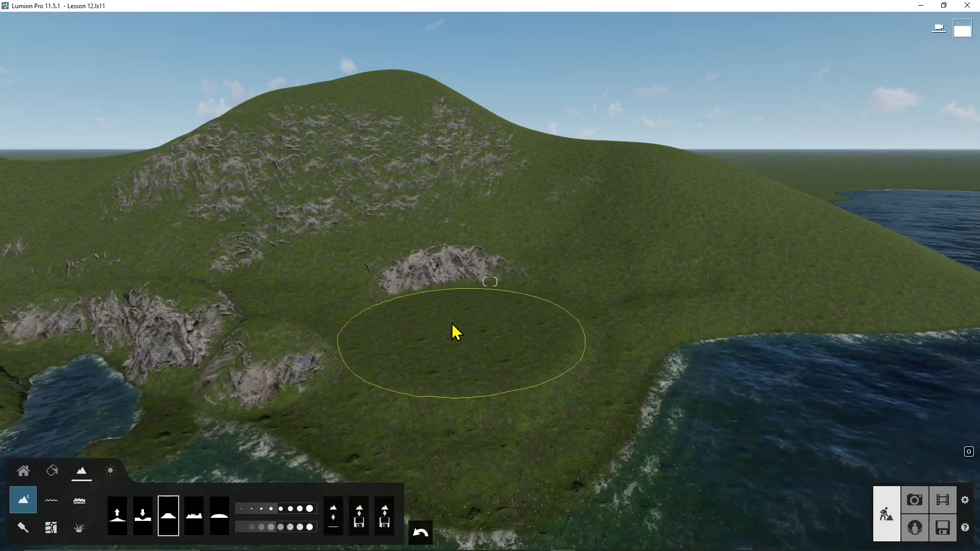